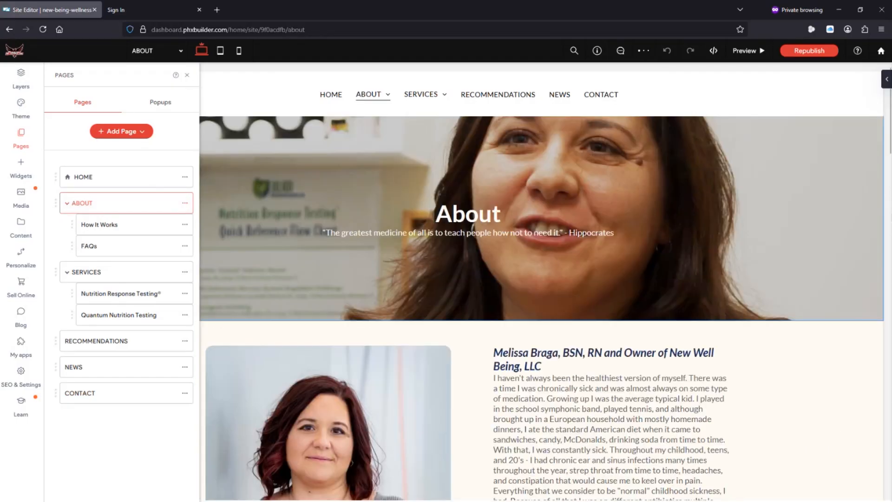
- Look through the content and layout of the About, FAQs and How It Works pages
scroll(541, 283, "down", 20)
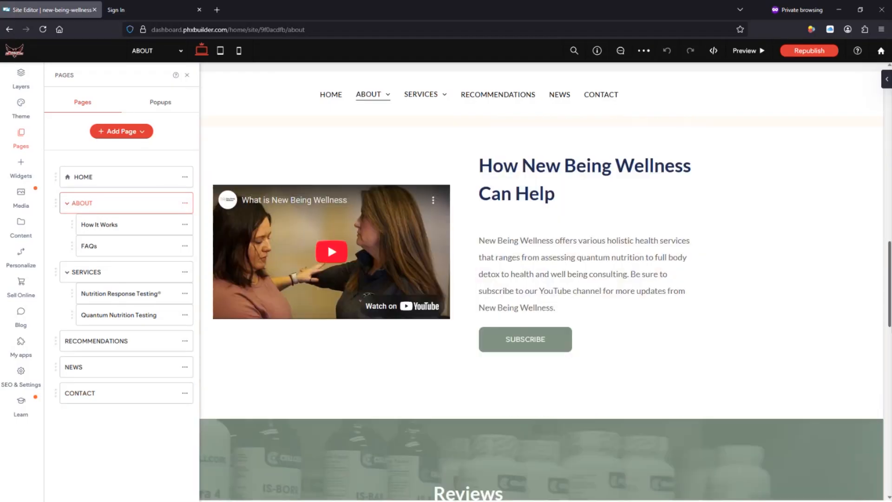
scroll(541, 284, "up", 12)
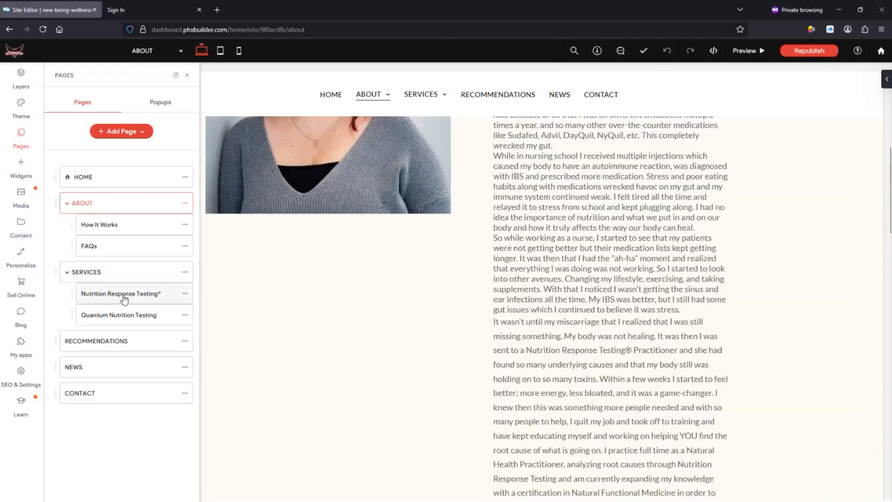
left_click(89, 246)
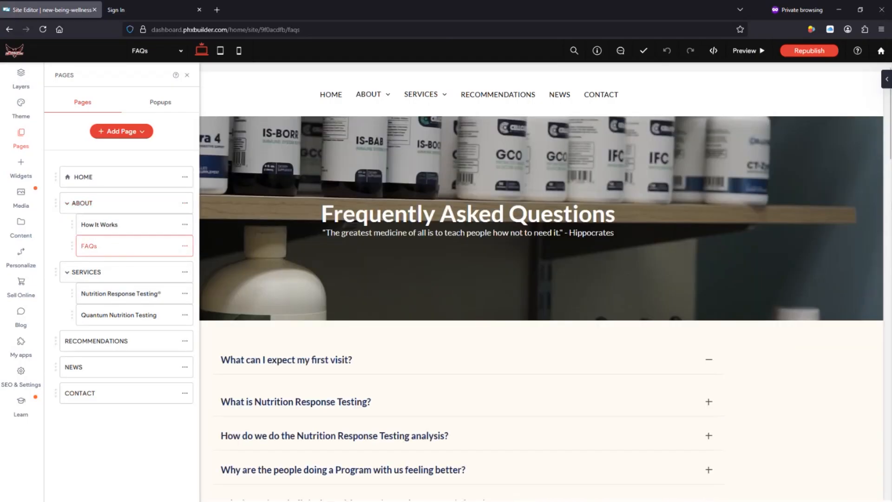
left_click(99, 225)
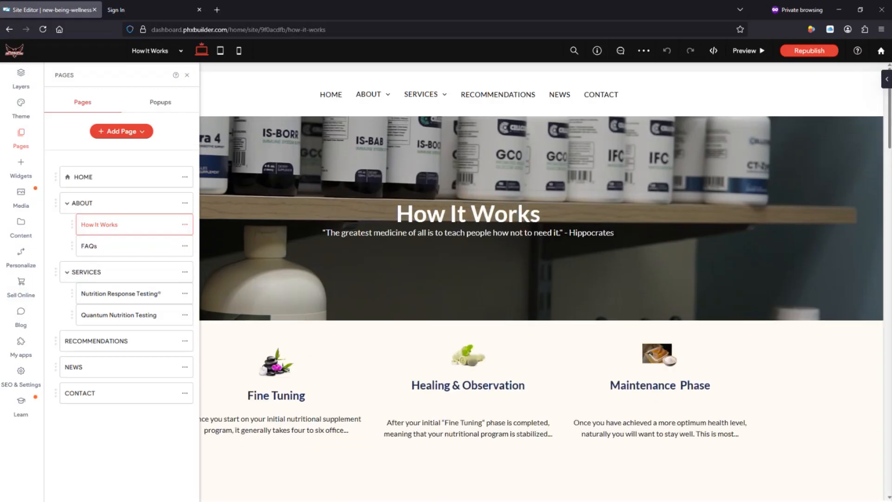
mouse_move(890, 126)
left_mouse_down()
mouse_move(885, 268)
mouse_move(890, 166)
mouse_move(891, 198)
left_mouse_up()
scroll(354, 320, "up", 2)
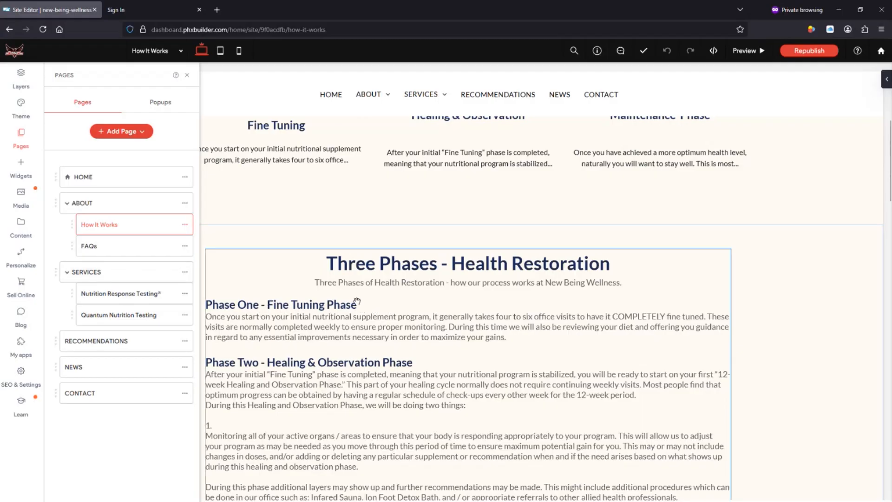
- Duplicate the How It Works page under the name Terms & Conditions
left_click(185, 227)
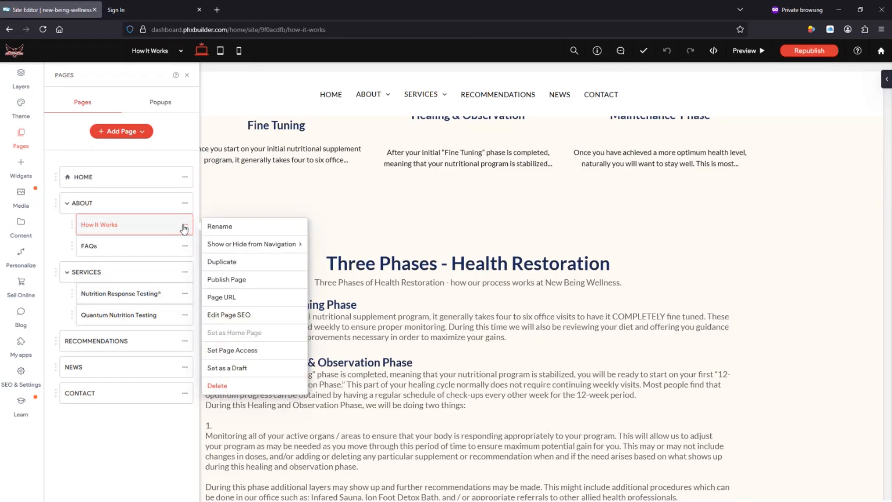
left_click(221, 262)
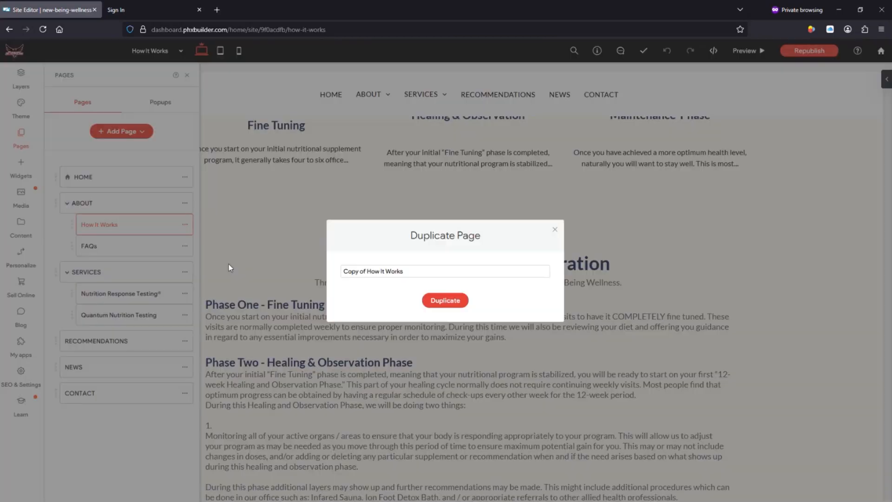
left_click_drag(415, 273, 299, 261)
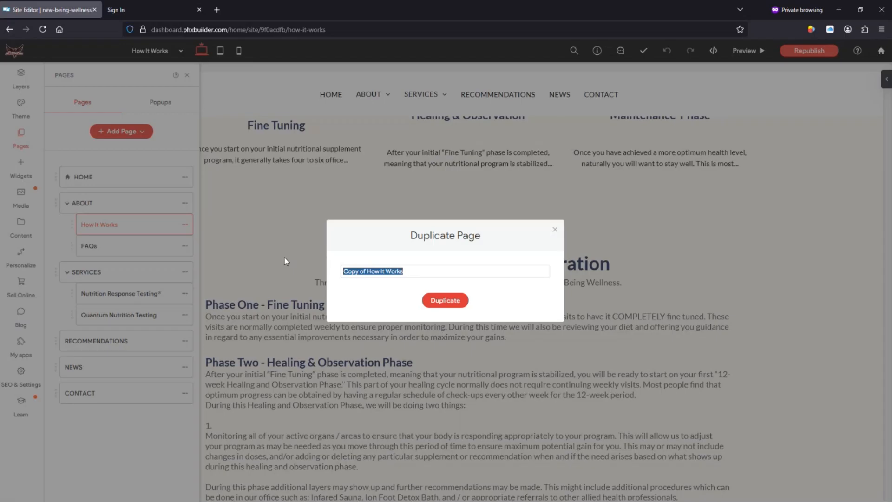
type("Terms & Conditions")
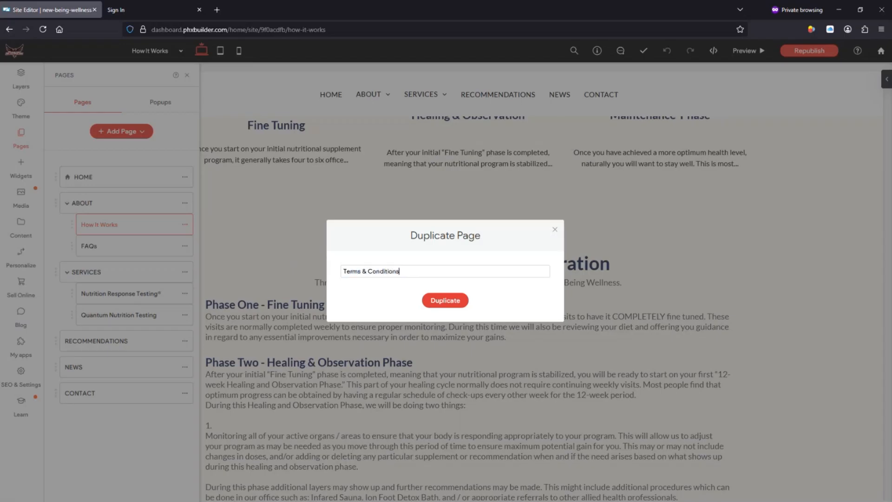
left_click(447, 305)
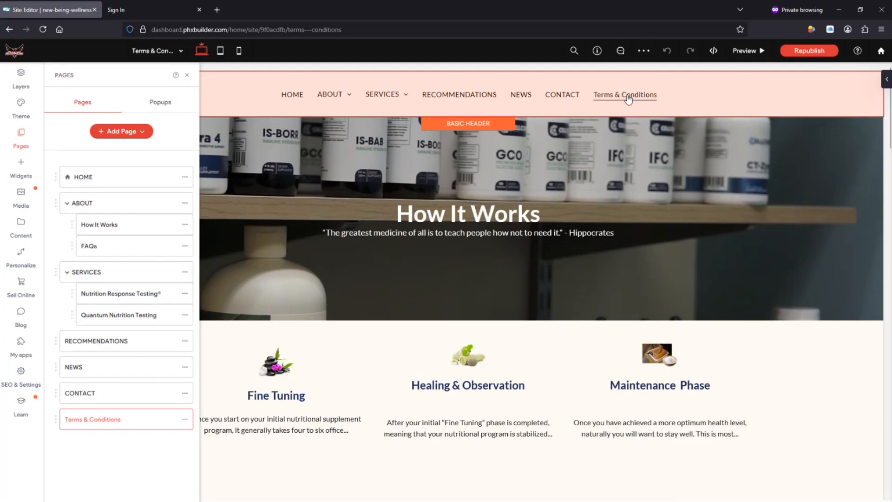
- Rename the Terms & Conditions page in capitals as TERMS & CONDITIONS
left_click_drag(891, 112, 890, 455)
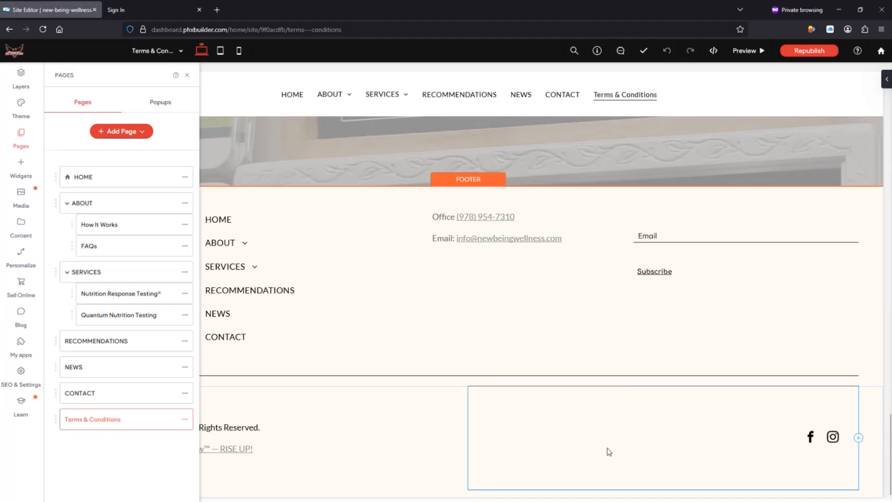
left_click(185, 421)
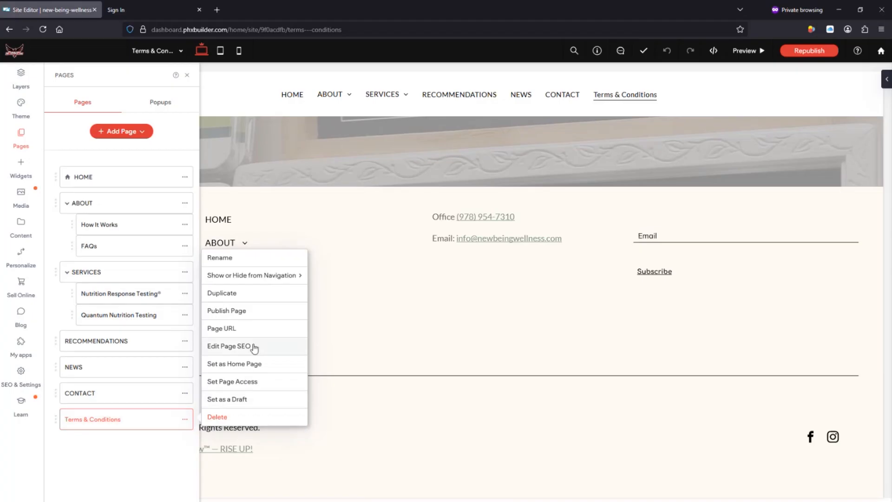
left_click(236, 259)
left_click_drag(405, 261, 275, 255)
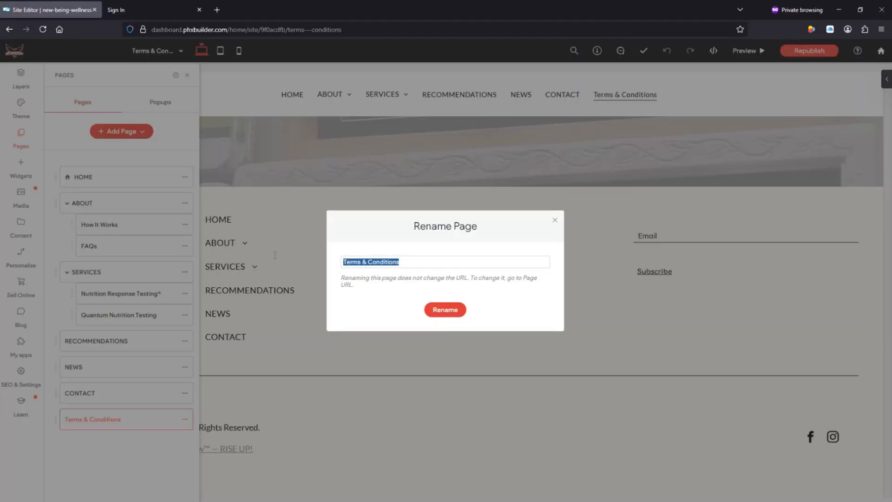
type("TERM")
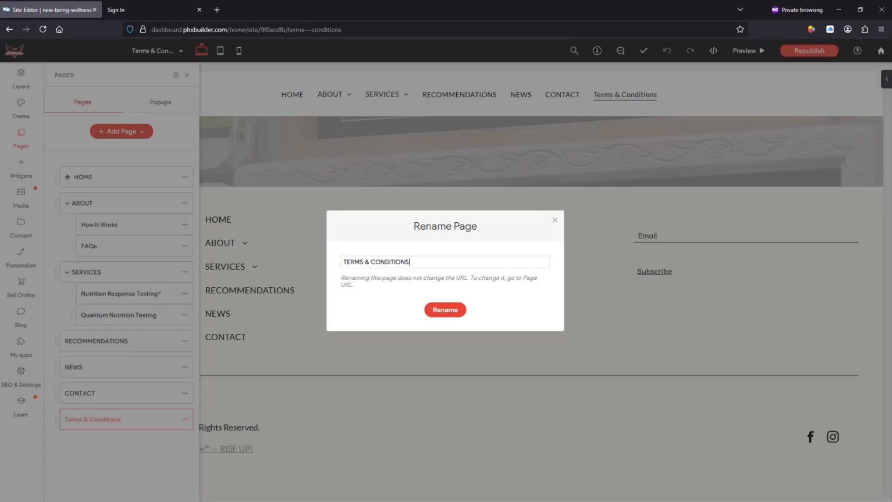
type("S & CONDITIONS")
left_click(446, 309)
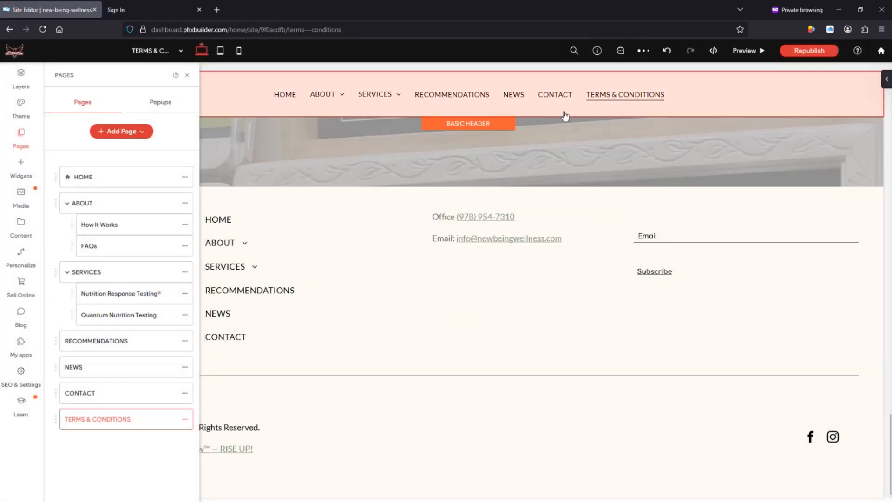
- Hide the TERMS & CONDITIONS page from the navigation on all devices
left_click(185, 421)
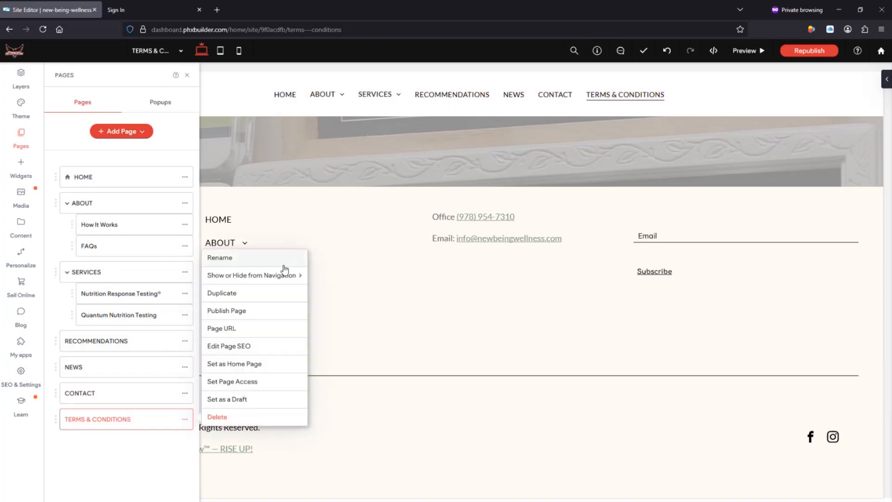
mouse_move(285, 280)
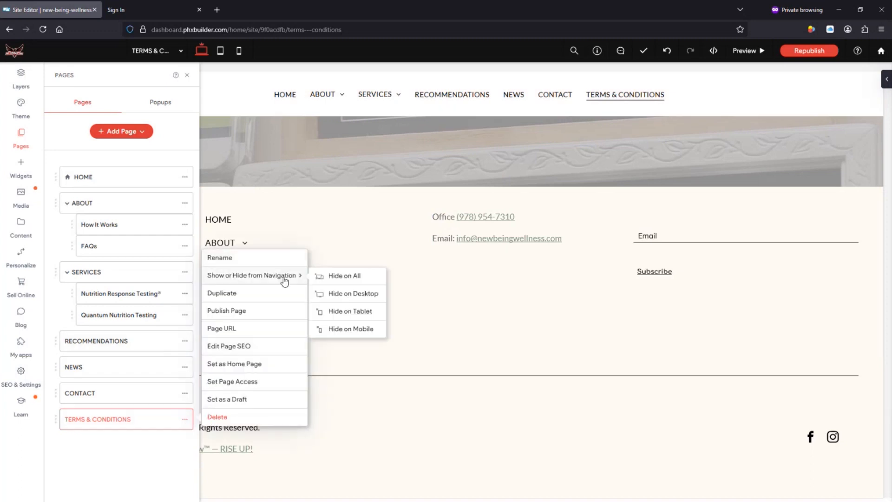
left_click(344, 276)
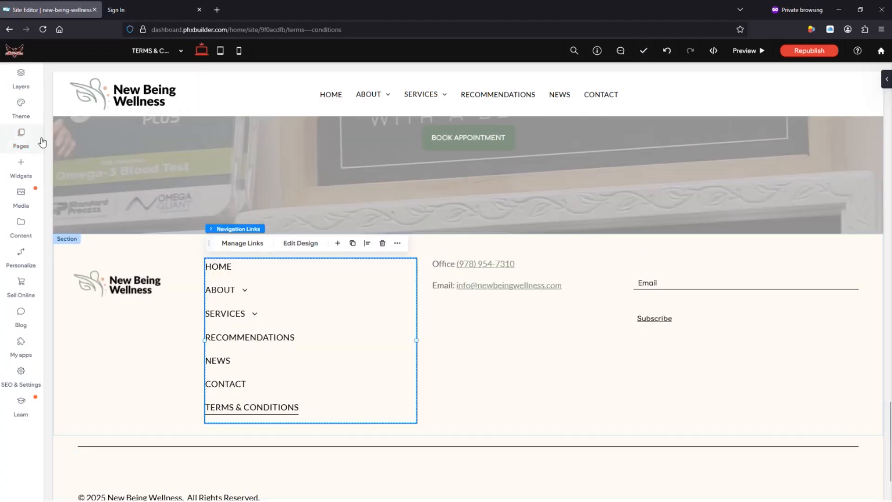
- Reopen the TERMS & CONDITIONS page for editing and close the page list
left_click(24, 140)
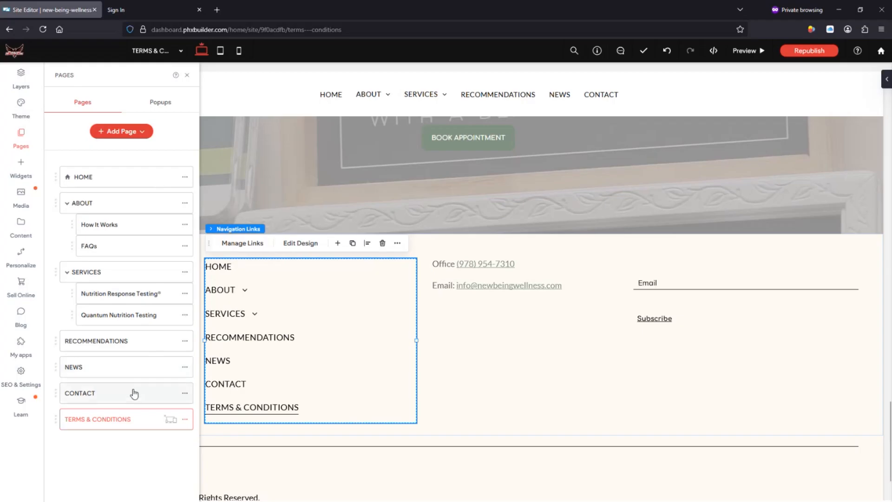
left_click(106, 420)
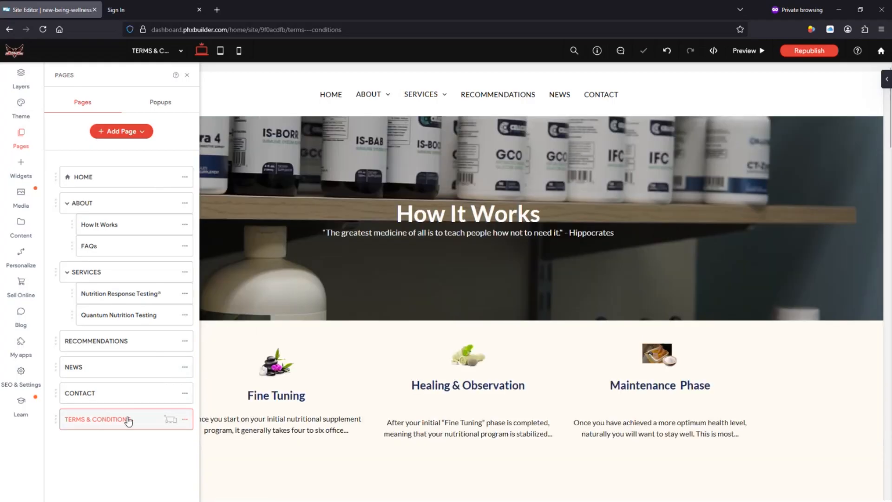
left_click(186, 77)
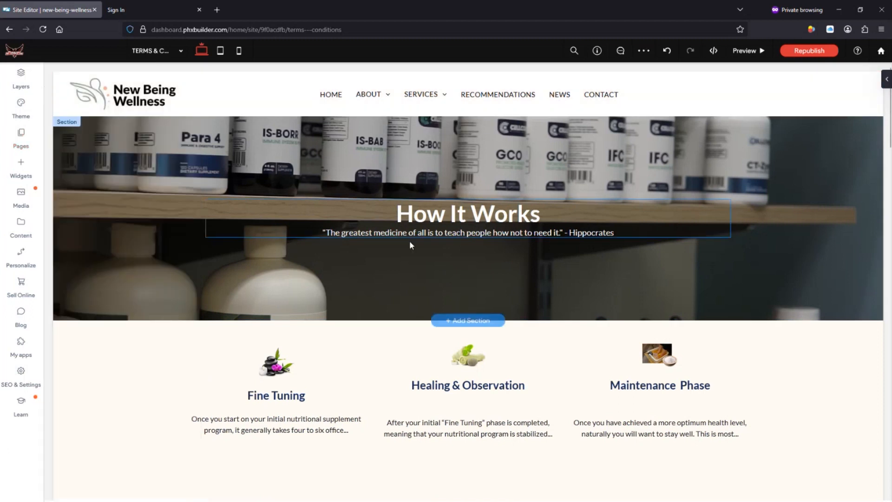
left_click(441, 213)
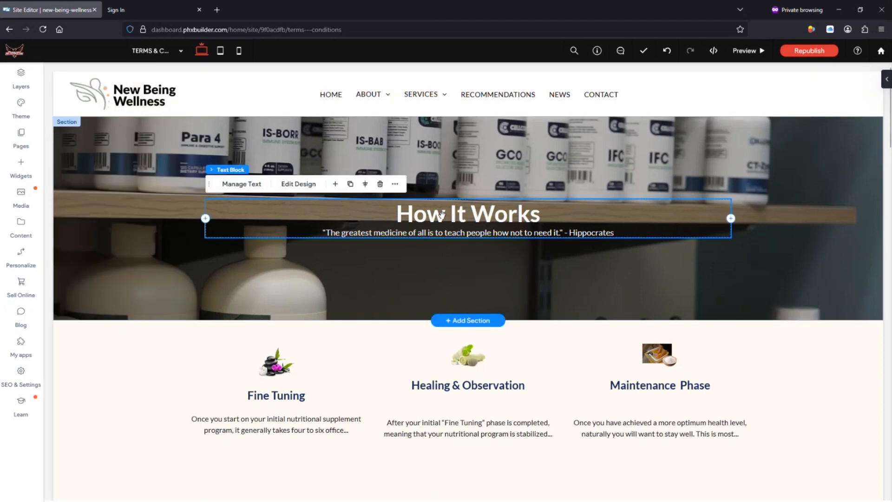
double_click(453, 219)
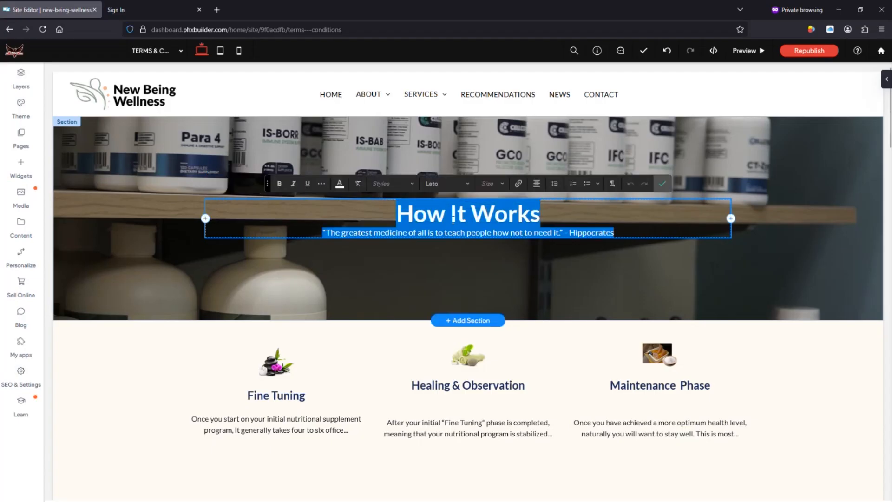
left_click(662, 184)
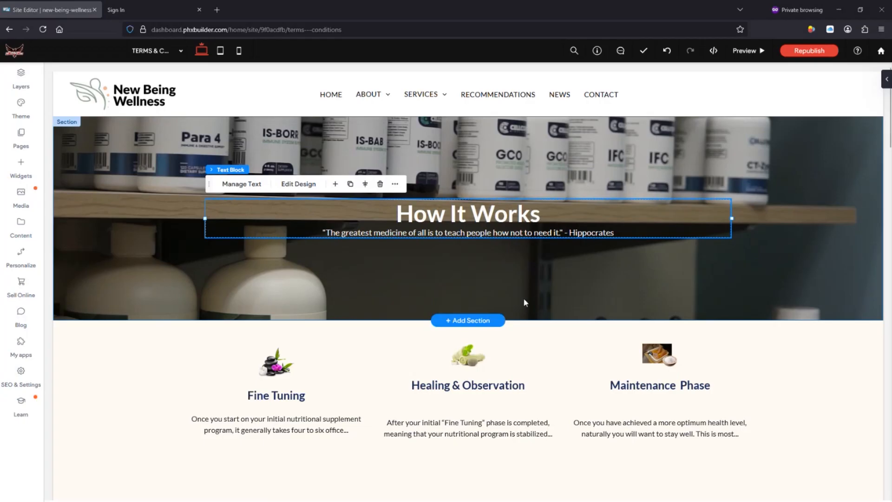
left_click(453, 211)
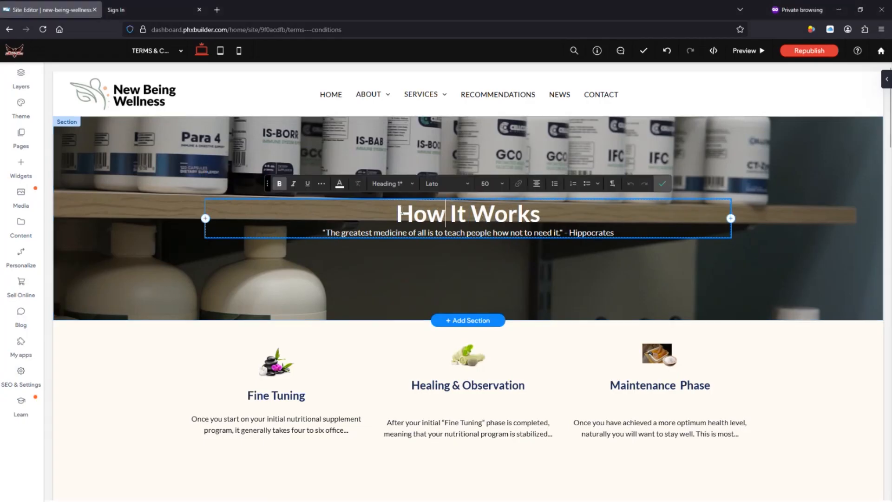
left_click_drag(405, 213, 540, 215)
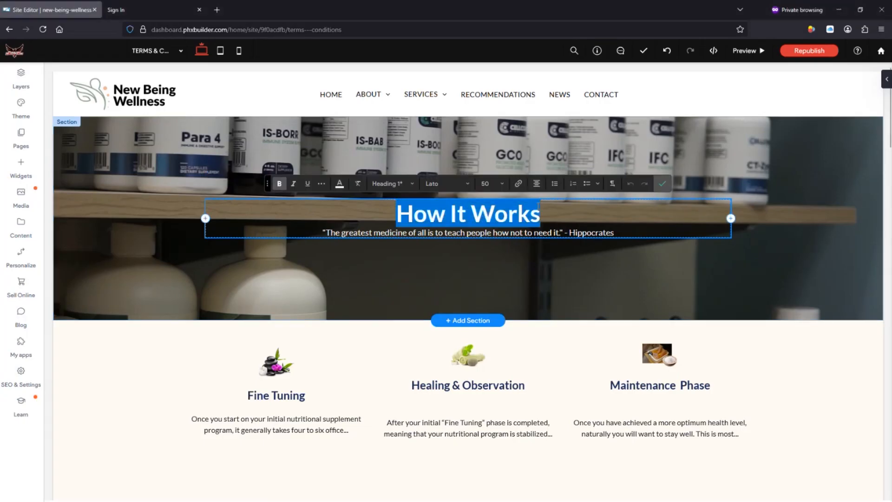
type("tERM")
key("BackSpace")
key("BackSpace")
key("BackSpace")
key("BackSpace")
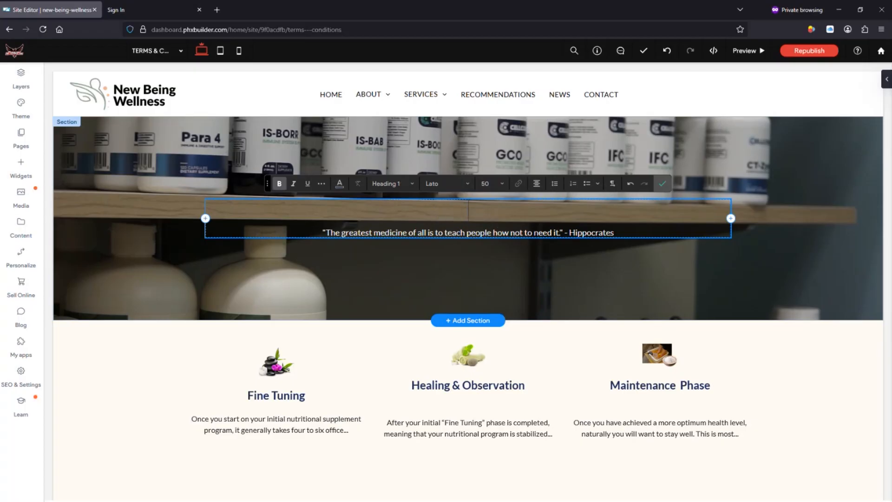
type("Terms")
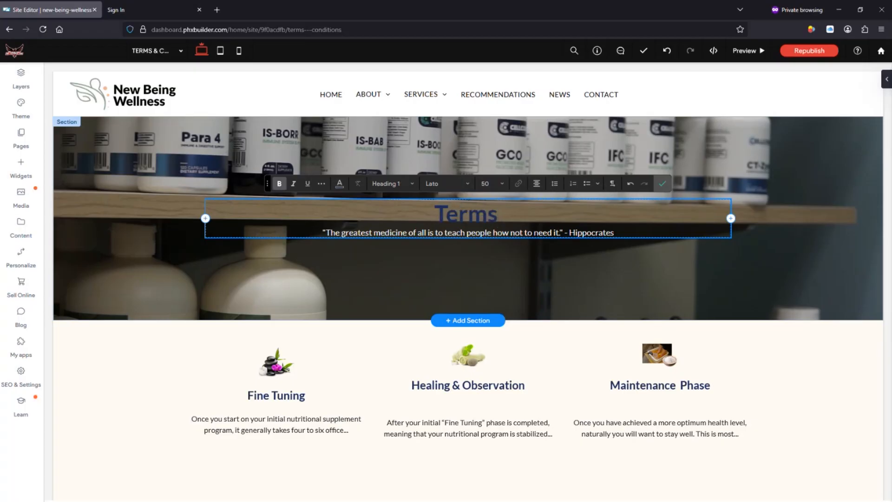
key("BackSpace")
type("tER")
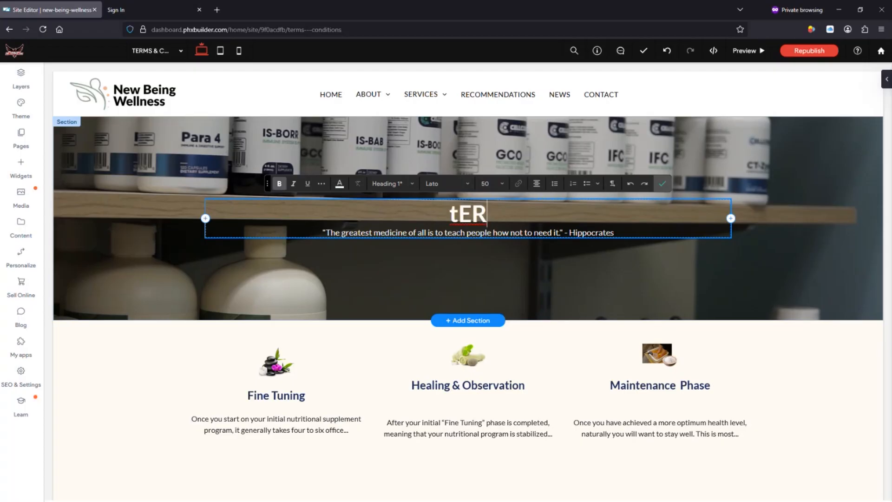
type("MS")
key("BackSpace")
key("BackSpace")
key("ctrl+z")
key("ctrl+z")
key("ctrl+z")
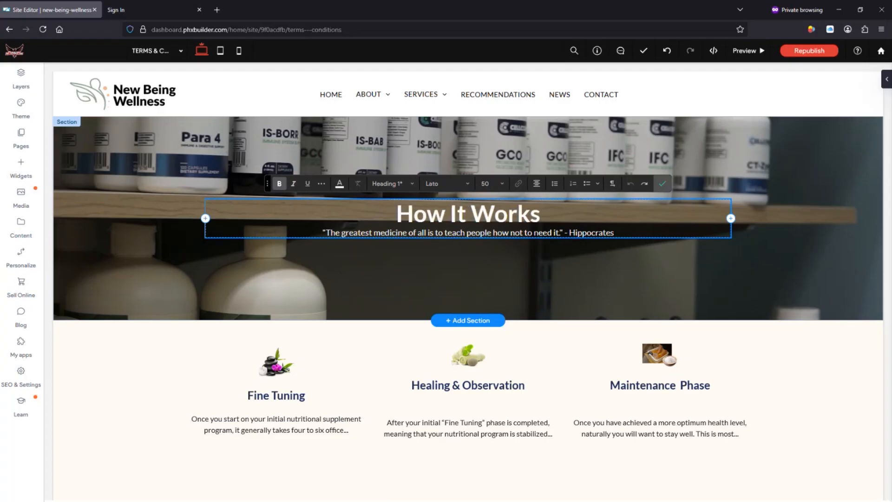
- Replace the How It Works banner heading with Terms & Conditions, keeping its white heading formatting
left_click(530, 214)
left_click_drag(397, 214, 530, 215)
type("Terms & C")
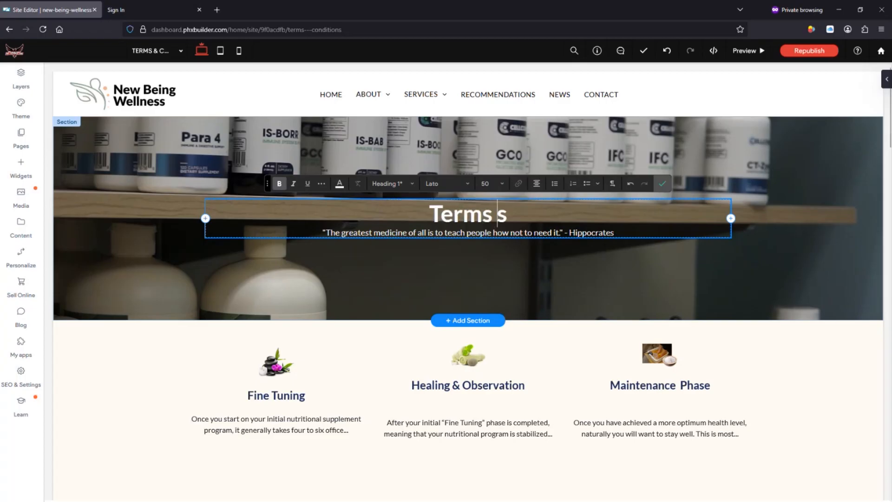
type("onditionss")
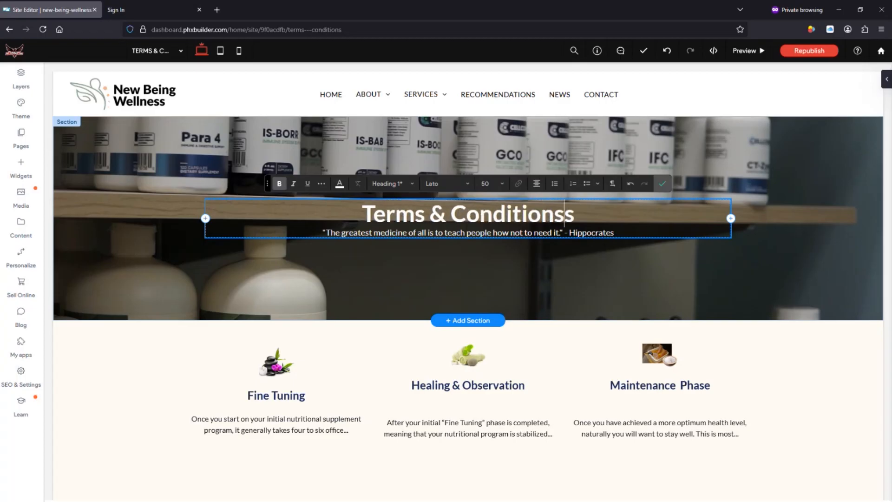
key("BackSpace")
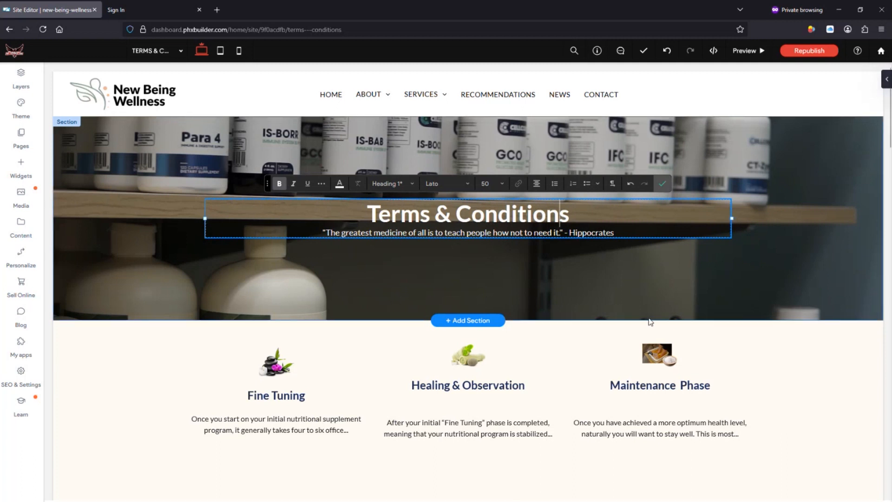
- Open the banner section's background image settings, bring up the replacement image picker, and close it without choosing an image
left_click(132, 147)
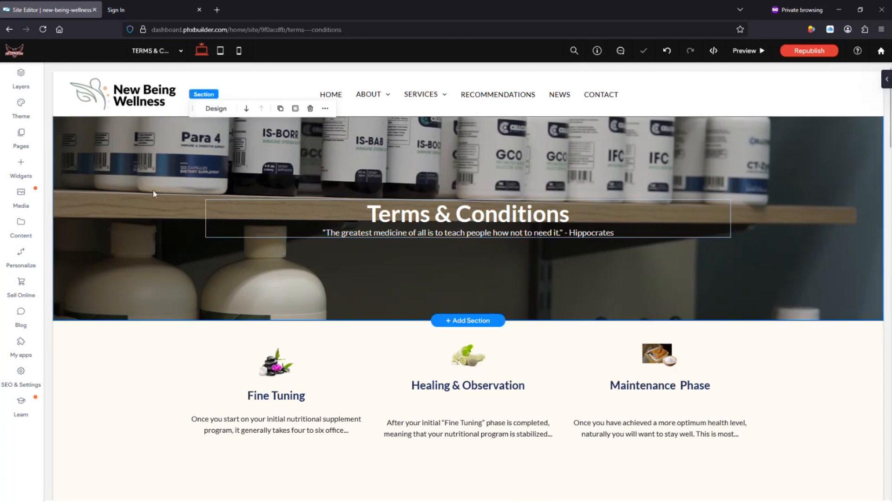
left_click(216, 108)
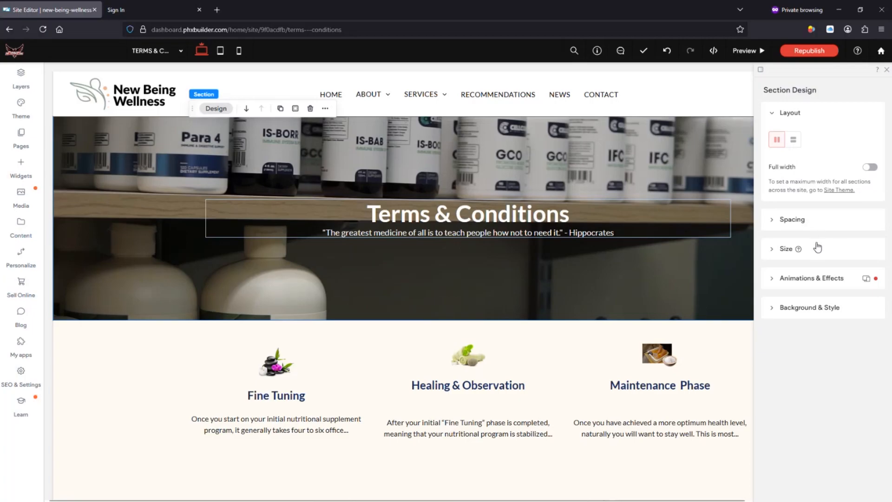
left_click(830, 308)
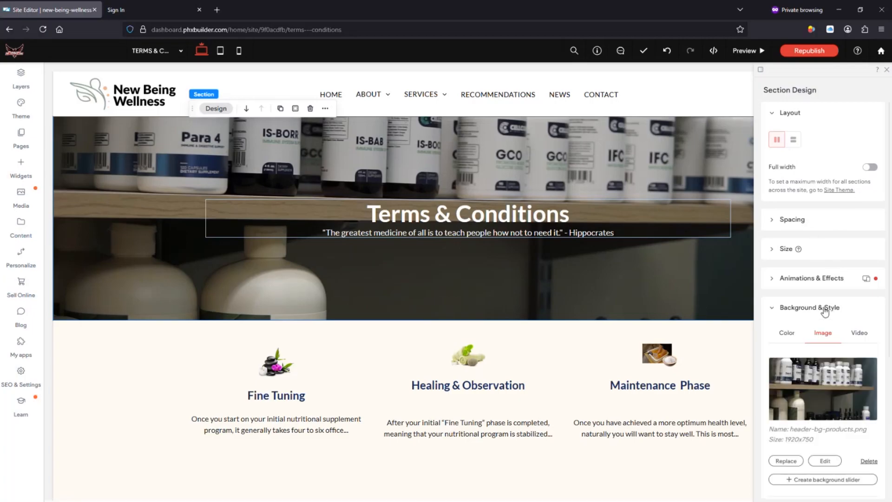
left_click(785, 461)
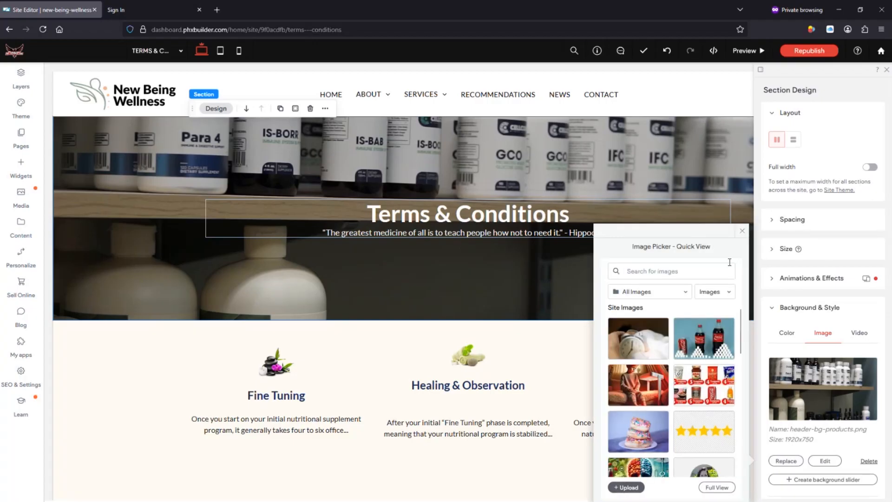
left_click(742, 231)
- View the image content settings of the Fine Tuning and Healing & Observation pictures
left_click(281, 365)
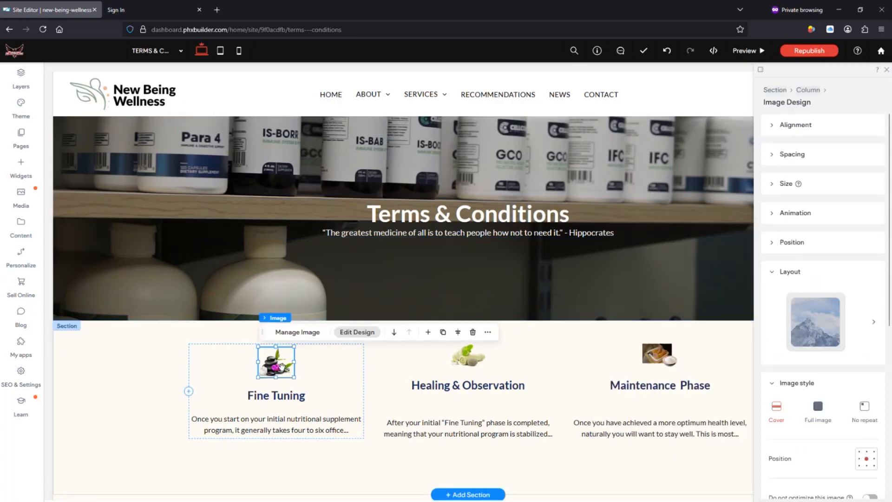
left_click(303, 332)
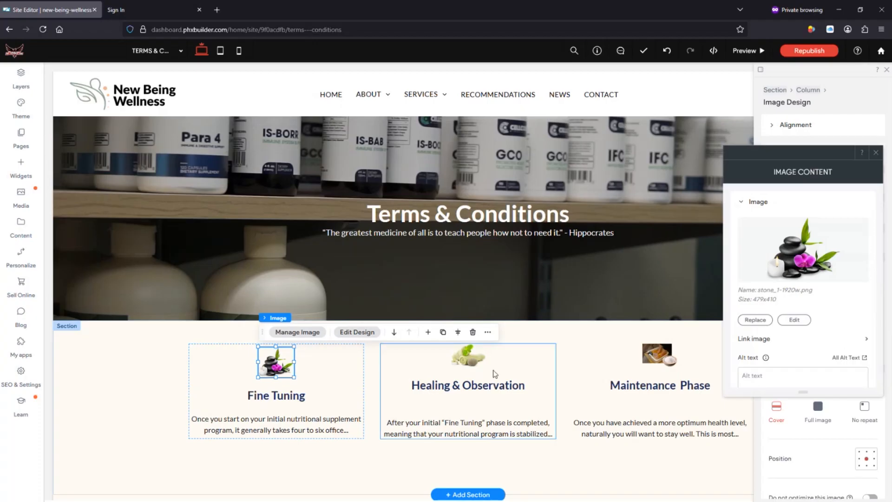
left_click(467, 358)
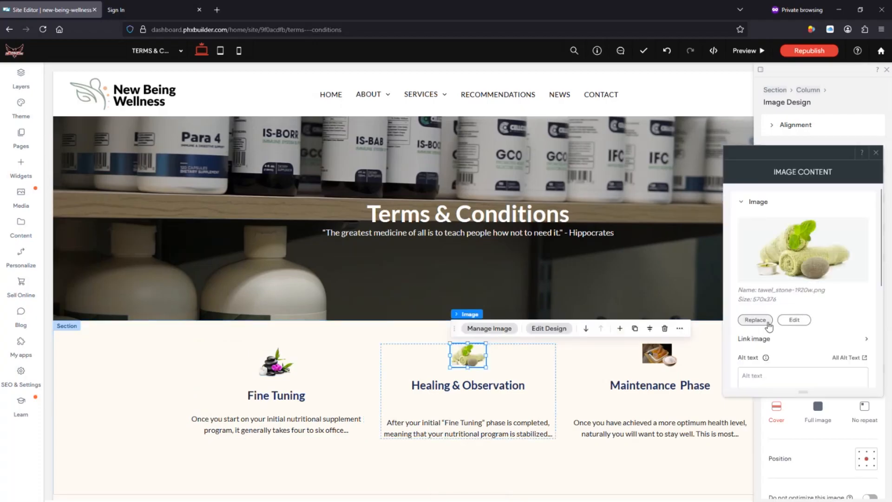
- Open the Fine Tuning description for text editing, leave it without edits, and close the design settings
left_click(237, 419)
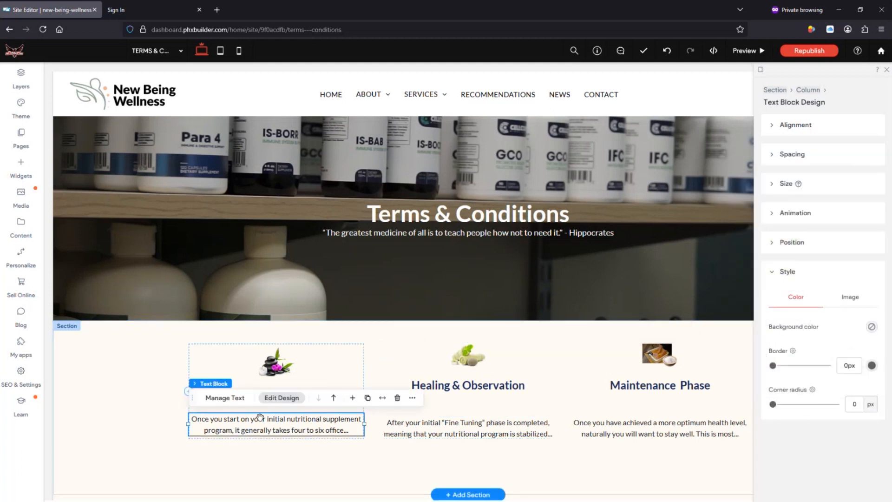
double_click(234, 421)
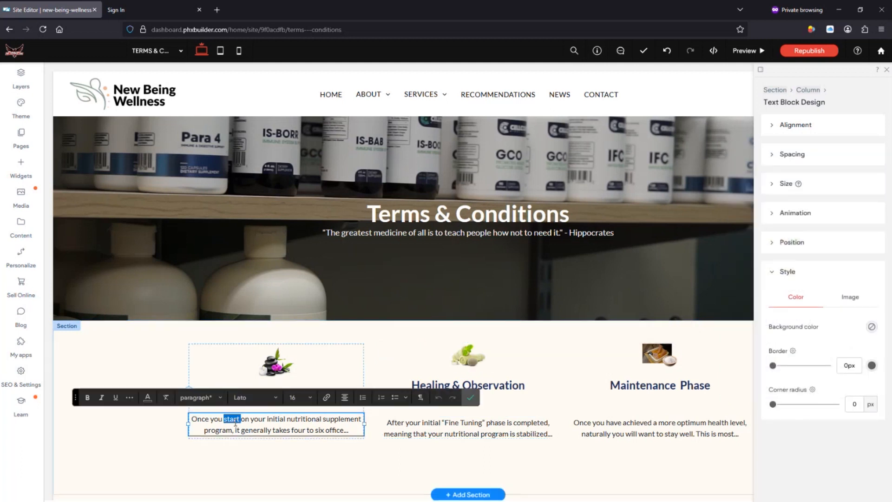
key("Escape")
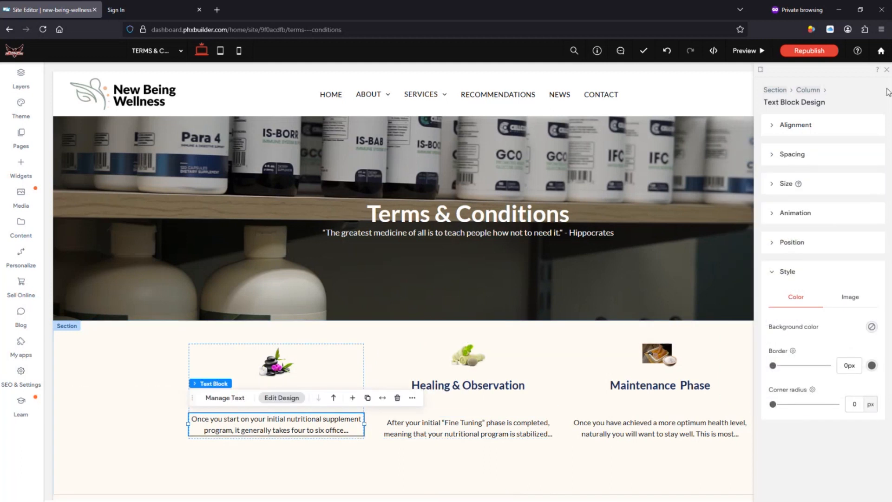
left_click(886, 70)
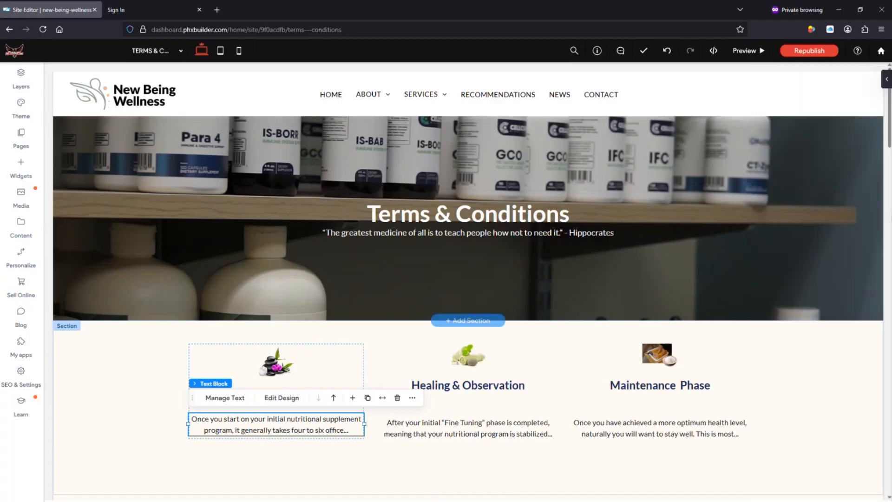
- Delete the three-column section with the Fine Tuning, Healing & Observation and Maintenance Phase blocks, and undo the deletion
left_click(72, 329)
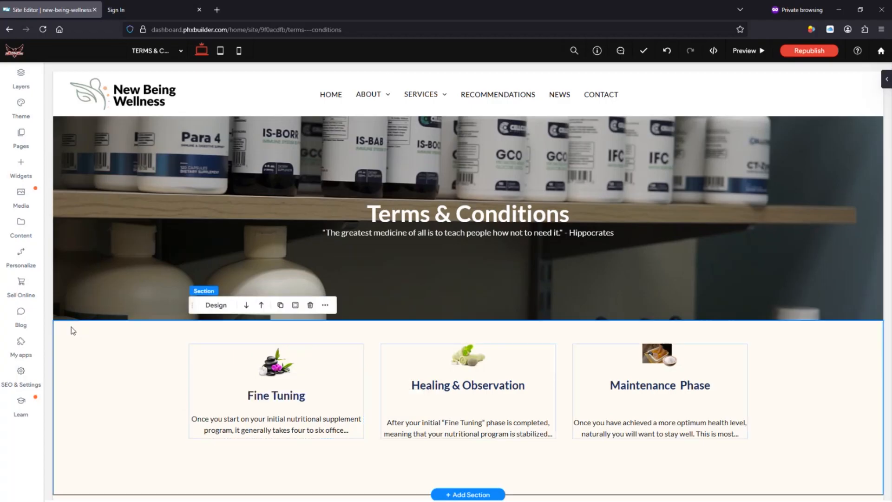
left_click(310, 305)
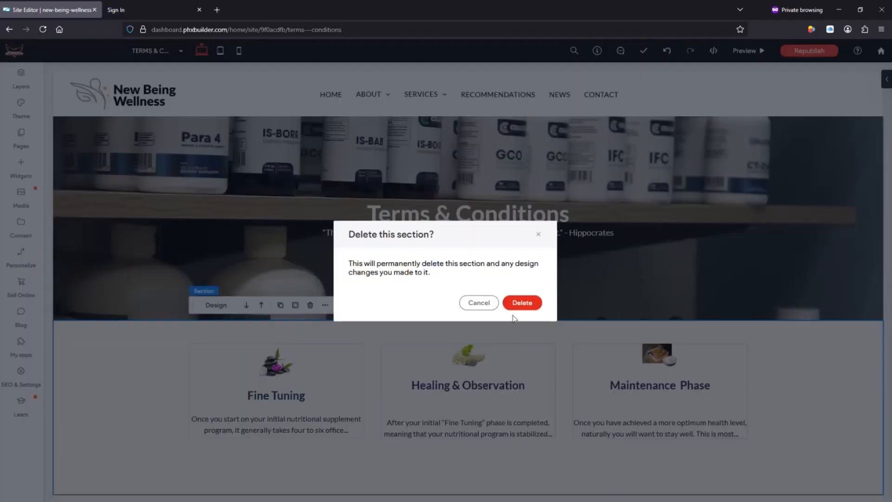
left_click(522, 303)
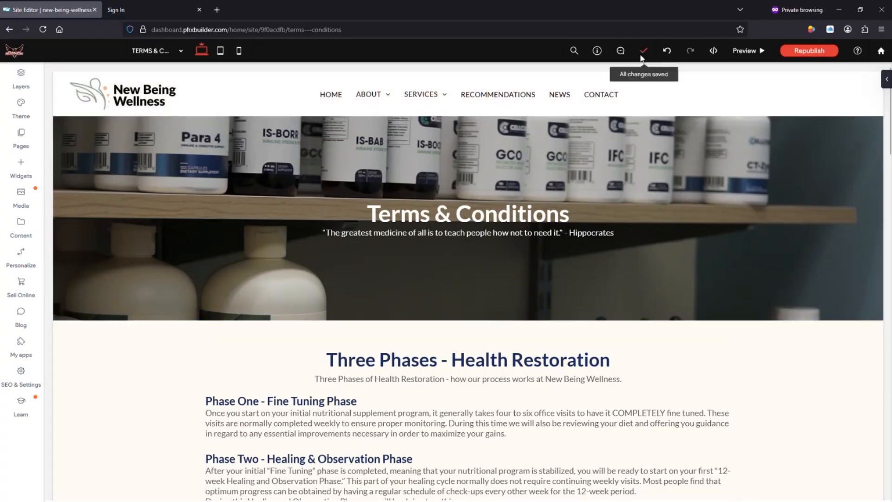
left_click(665, 55)
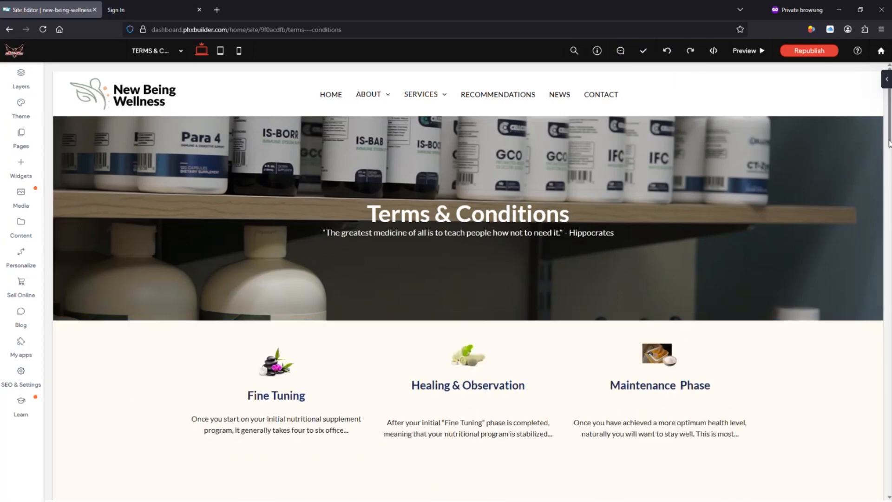
- Look up the hex colour code of the "Three Phases - Health Restoration" heading text
scroll(889, 197, "down", 5)
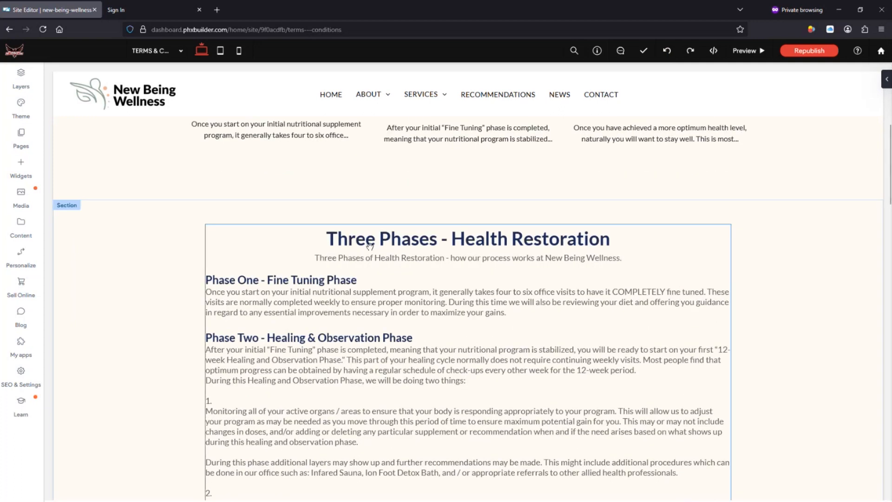
left_click(338, 296)
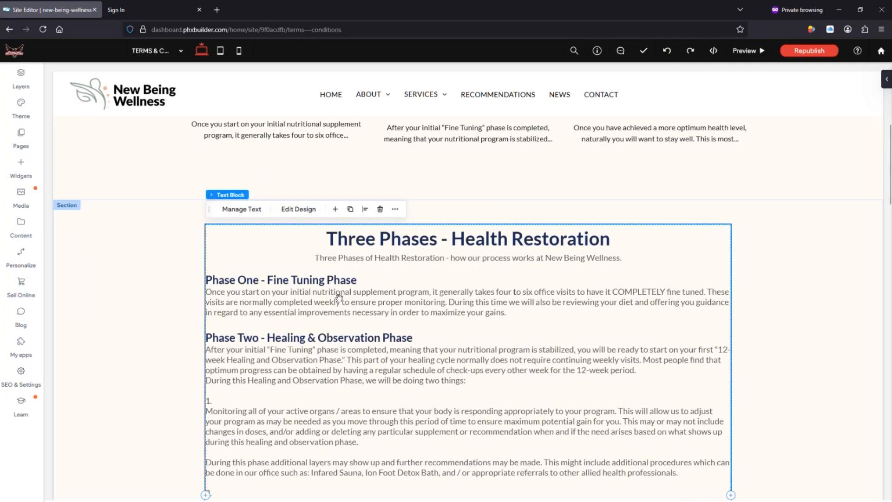
double_click(377, 296)
left_click(379, 294)
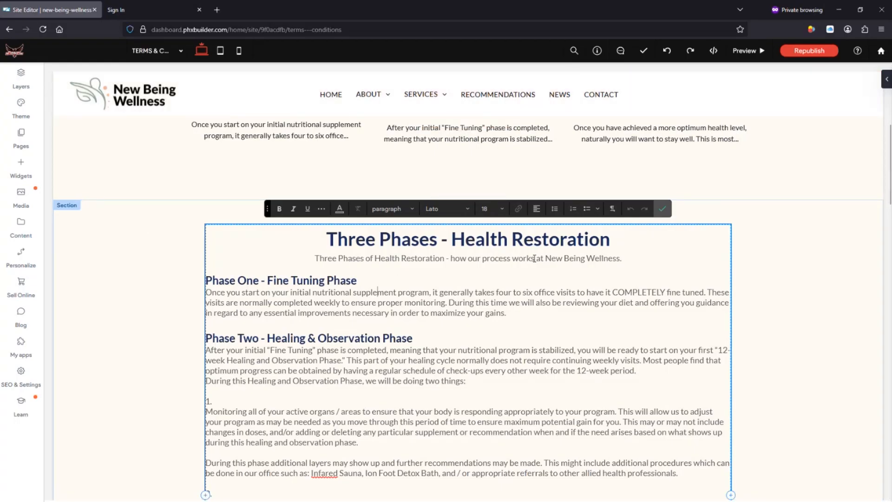
left_click_drag(322, 236, 419, 239)
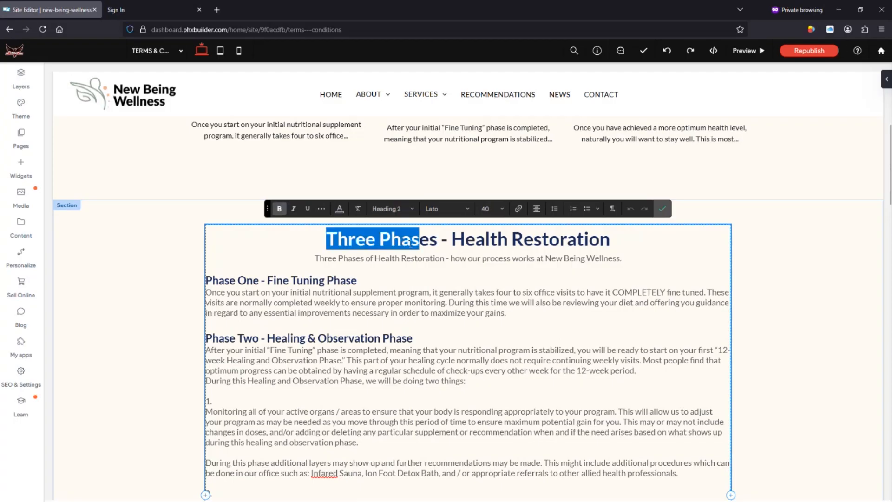
left_click(339, 212)
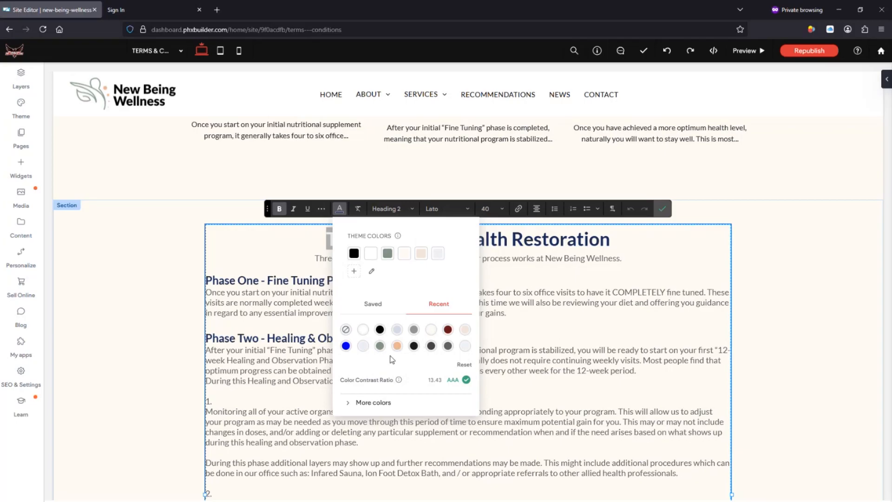
left_click(374, 402)
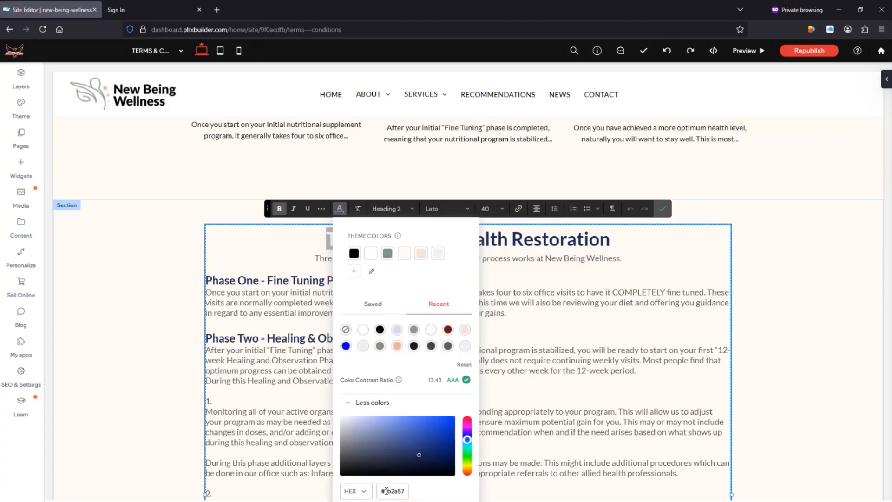
left_click_drag(386, 490, 409, 490)
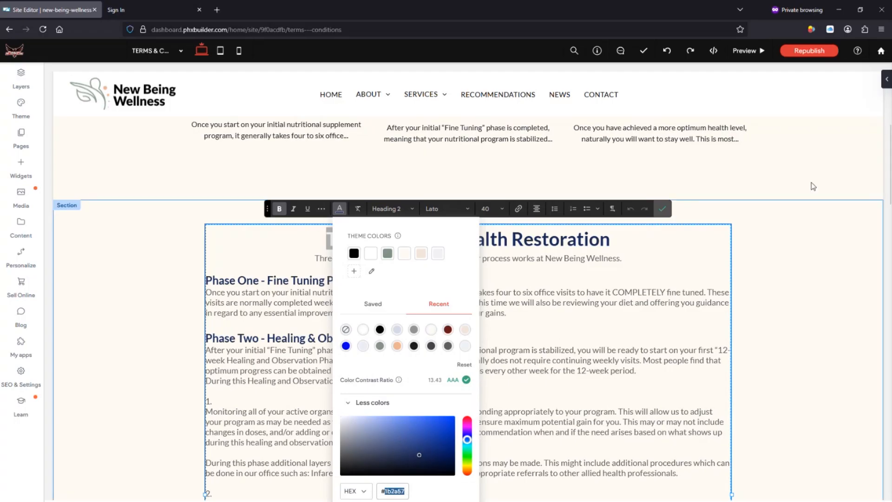
- View the heading colour's available code formats, select its full hex code, and leave text editing without changing the colour
scroll(810, 185, "down", 3)
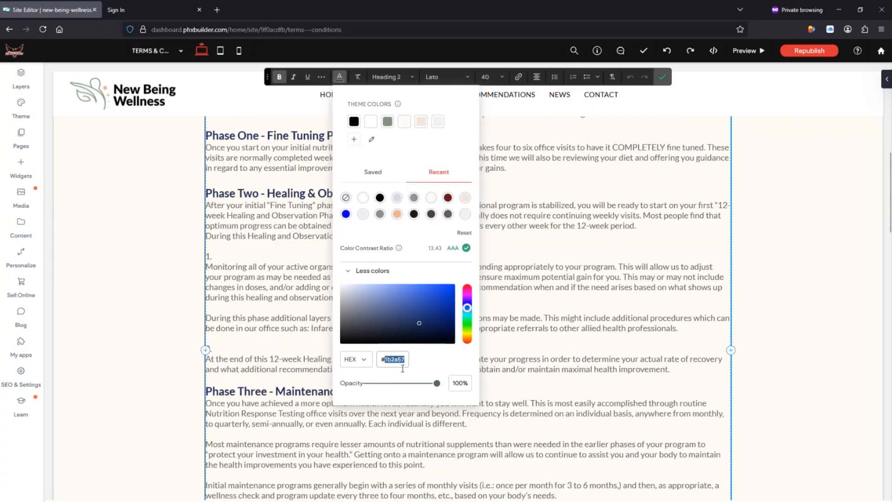
left_click(364, 362)
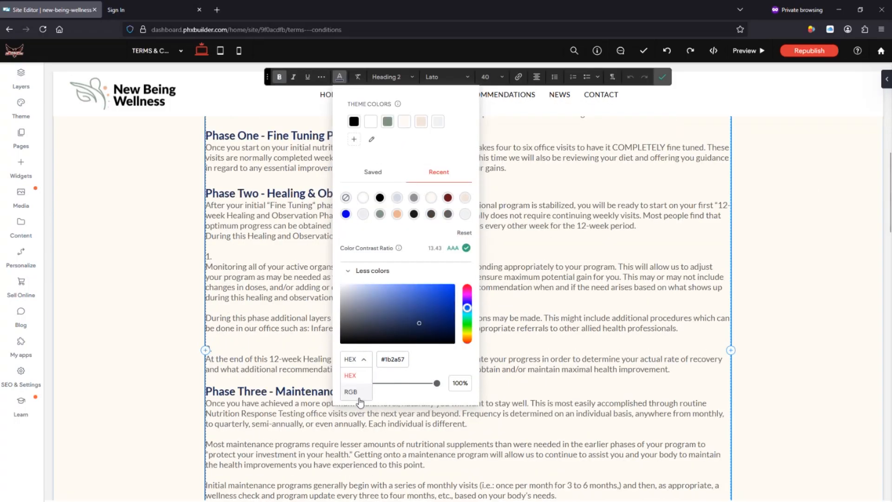
left_click(424, 358)
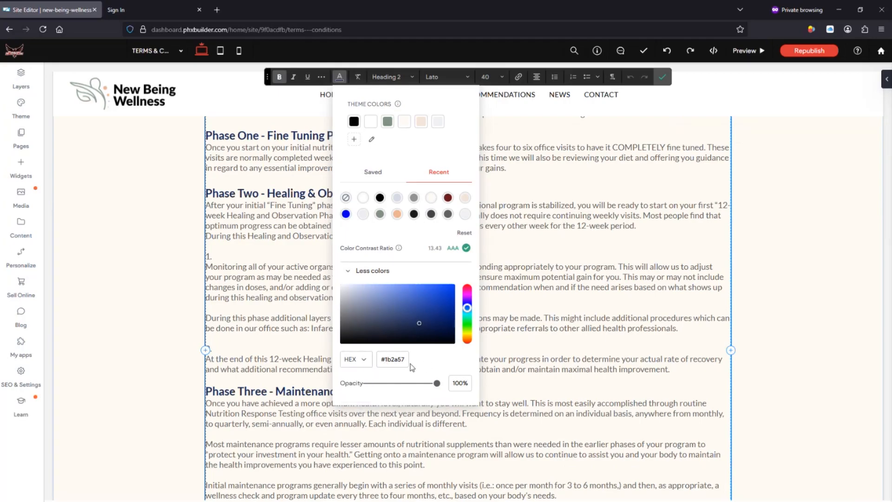
left_click_drag(382, 359, 409, 360)
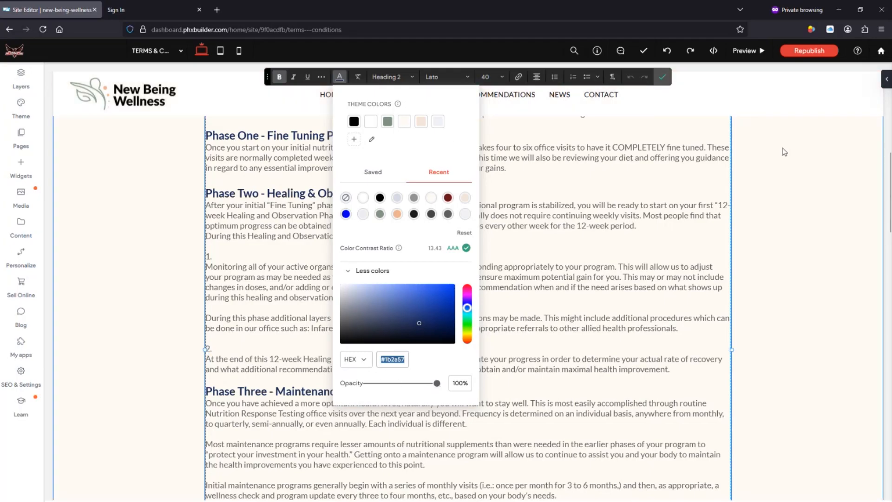
left_click(775, 182)
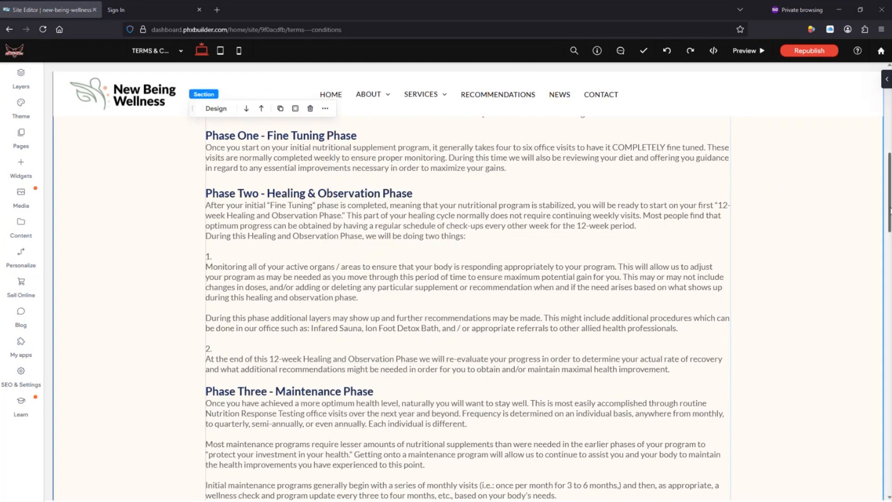
left_click_drag(890, 210, 890, 222)
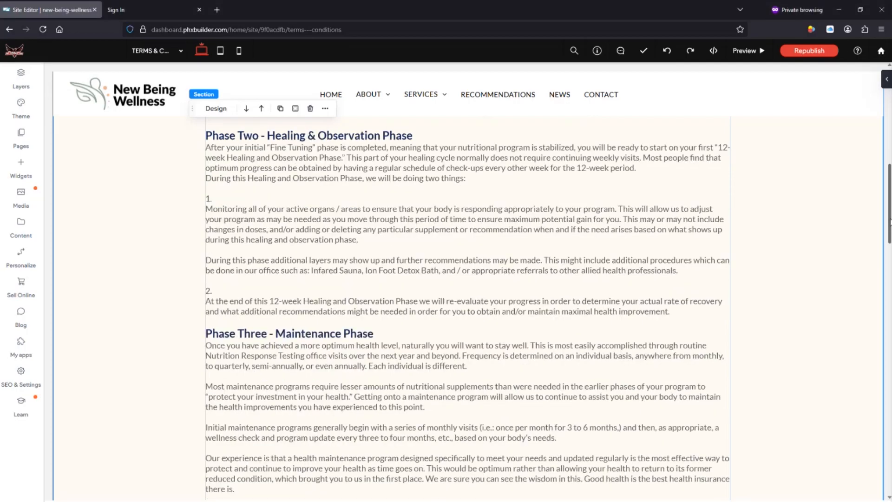
scroll(339, 235, "down", 1)
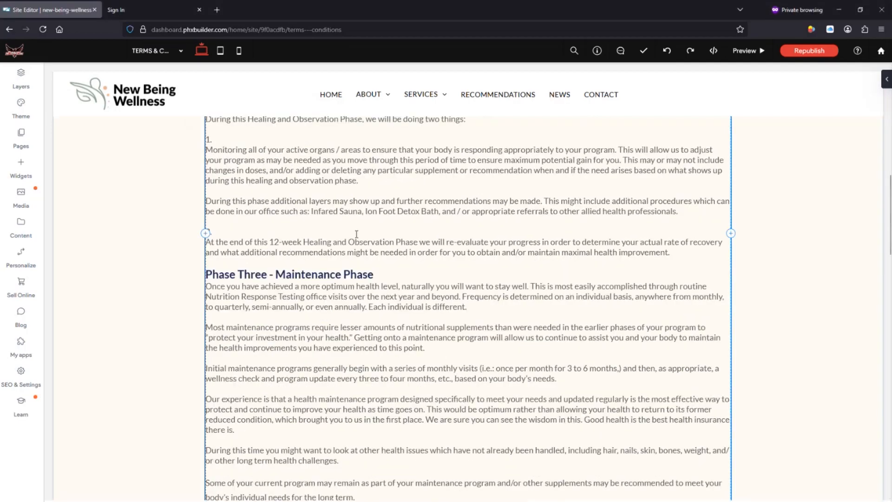
left_click(344, 241)
left_click_drag(332, 242, 419, 242)
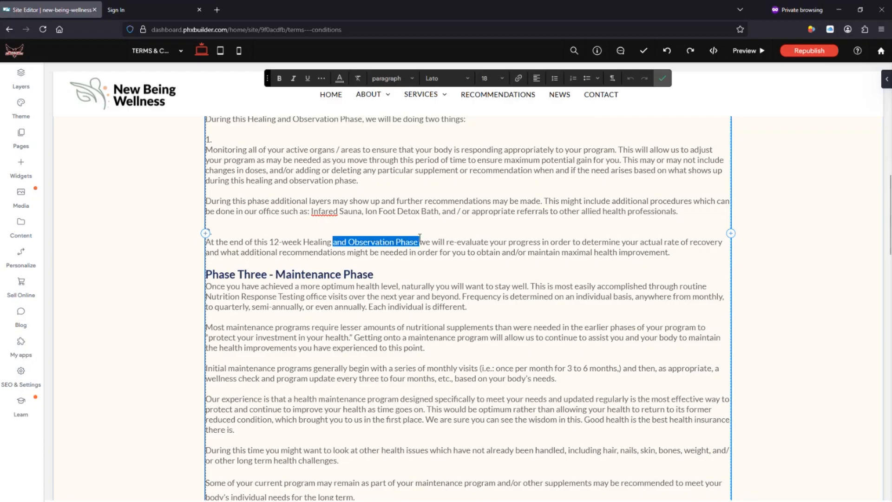
left_click(519, 79)
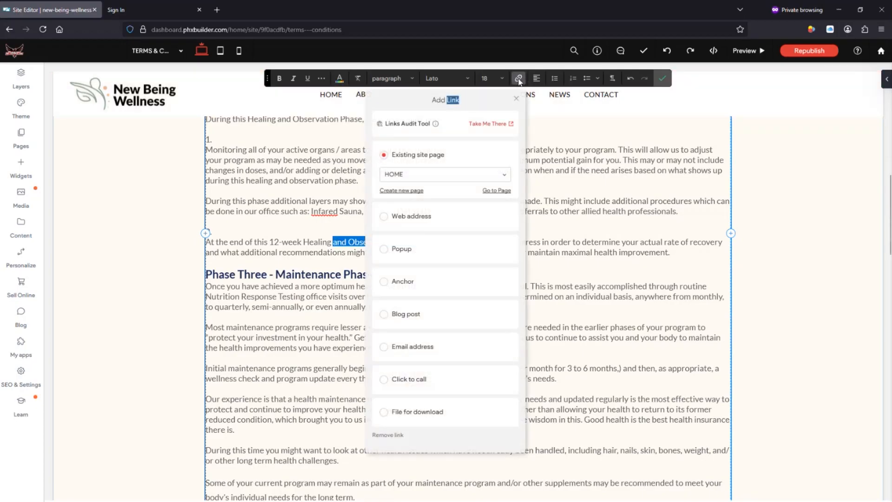
left_click(384, 216)
left_click(409, 181)
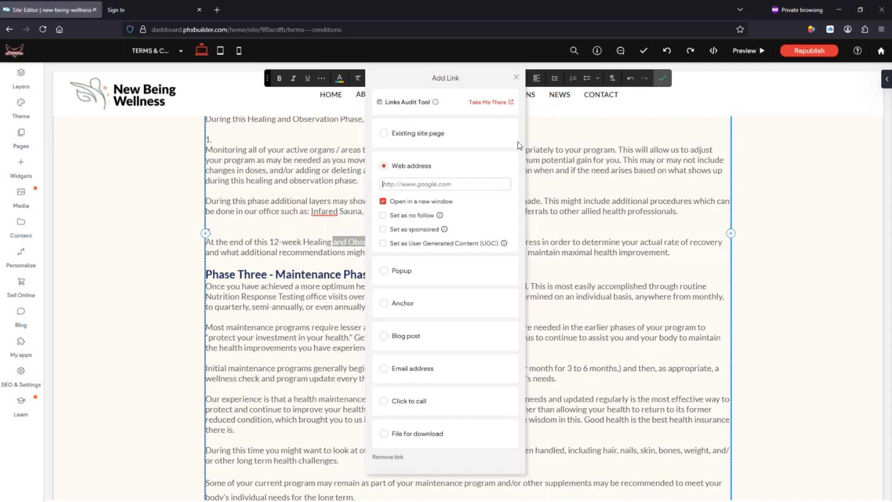
left_click(334, 259)
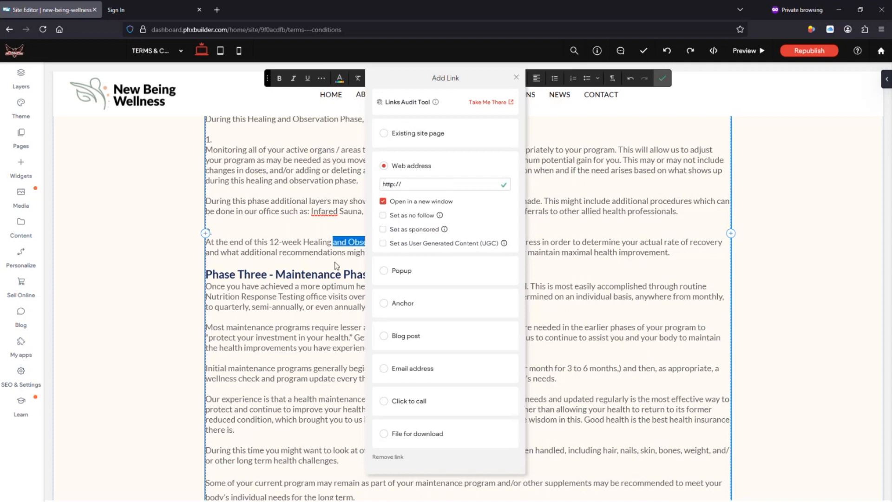
left_click(516, 77)
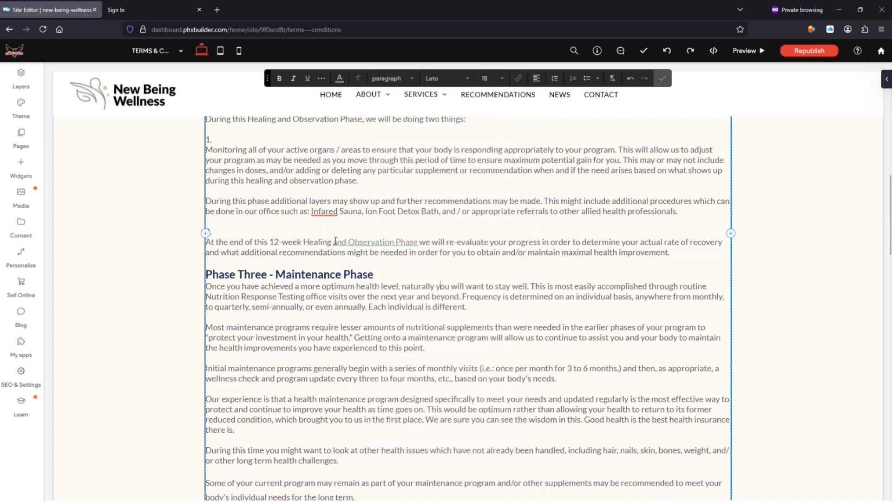
- Remove the link from the words "and Observation Phase" in the paragraph above the "Phase Three - Maintenance Phase" heading and finish editing the text
left_click_drag(332, 242, 418, 239)
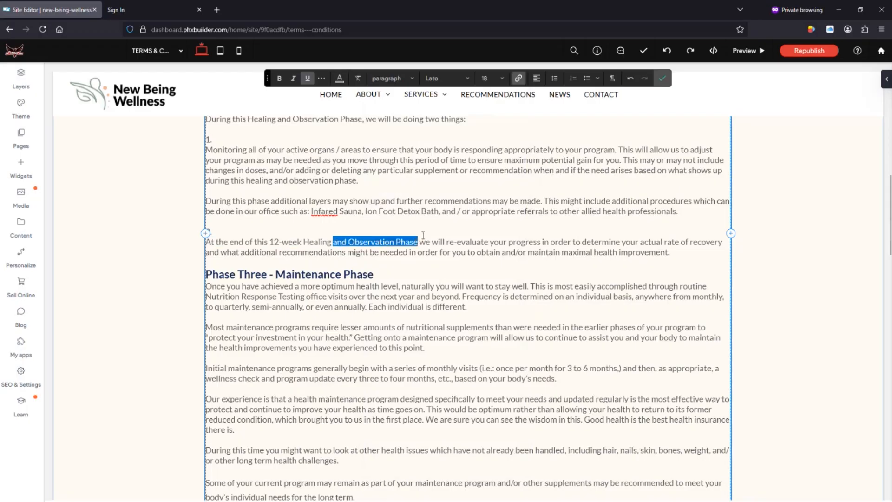
left_click(519, 79)
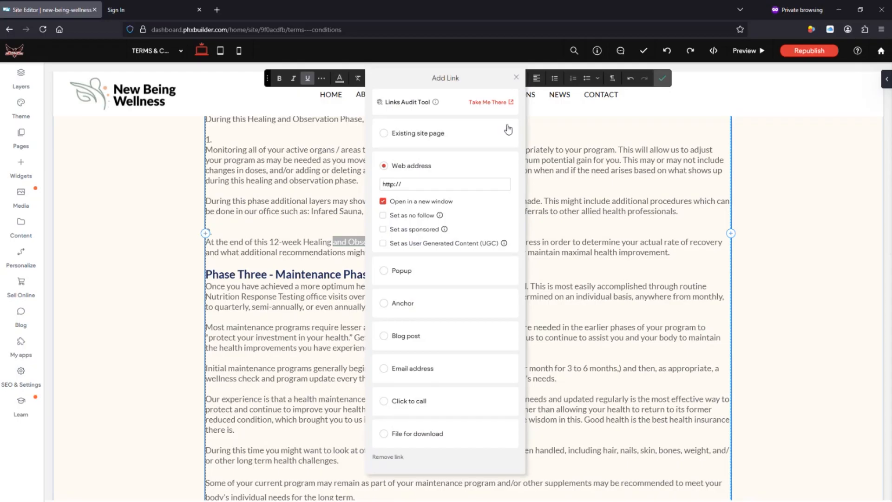
left_click_drag(434, 182, 369, 180)
left_click(401, 457)
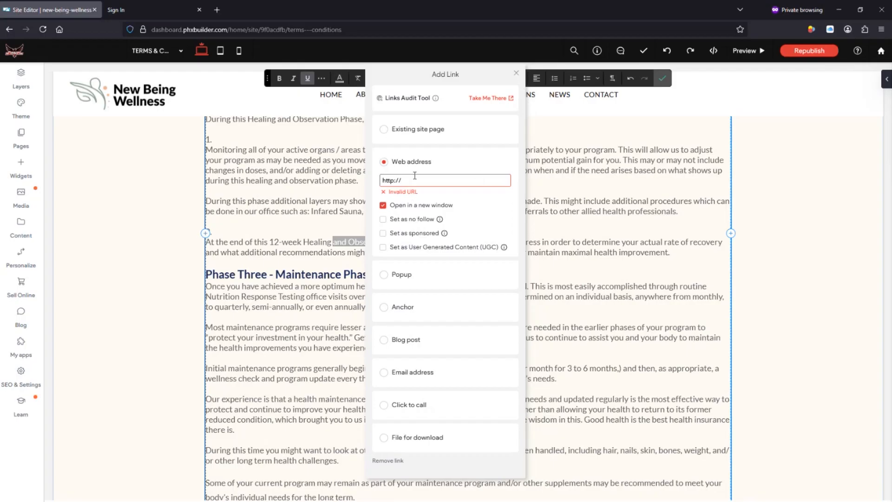
left_click_drag(415, 175, 354, 177)
key("BackSpace")
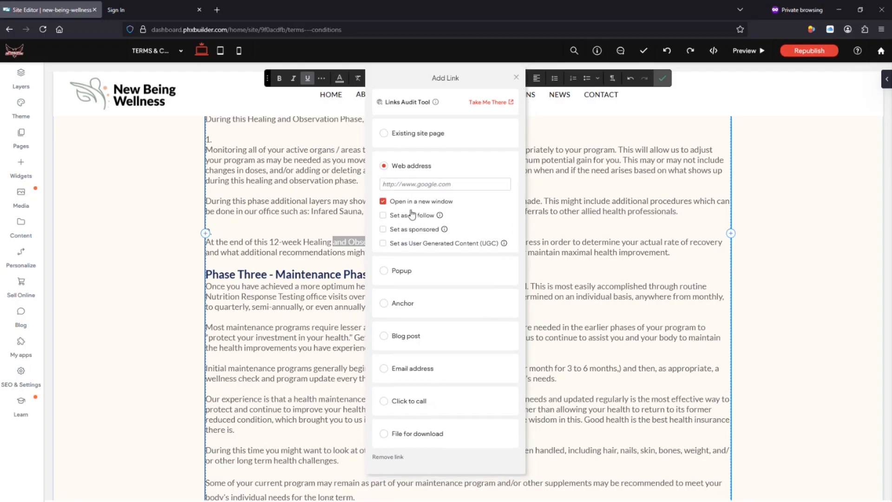
left_click(392, 136)
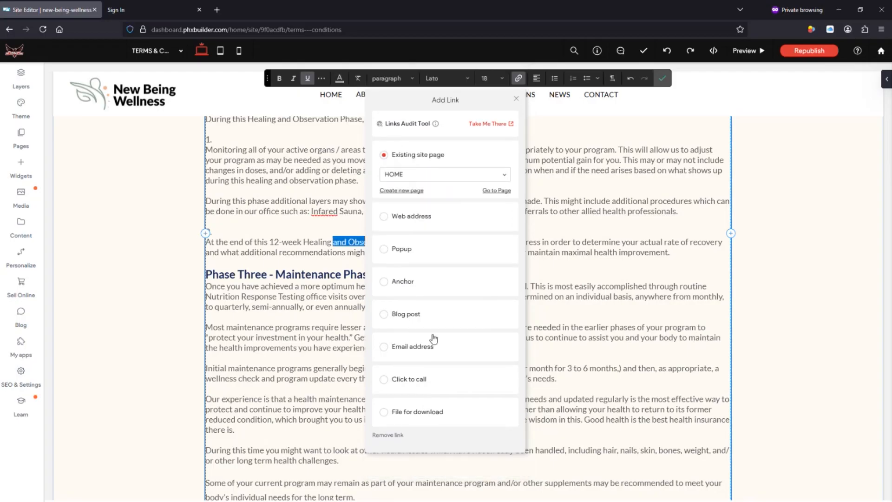
left_click(390, 435)
left_click(383, 274)
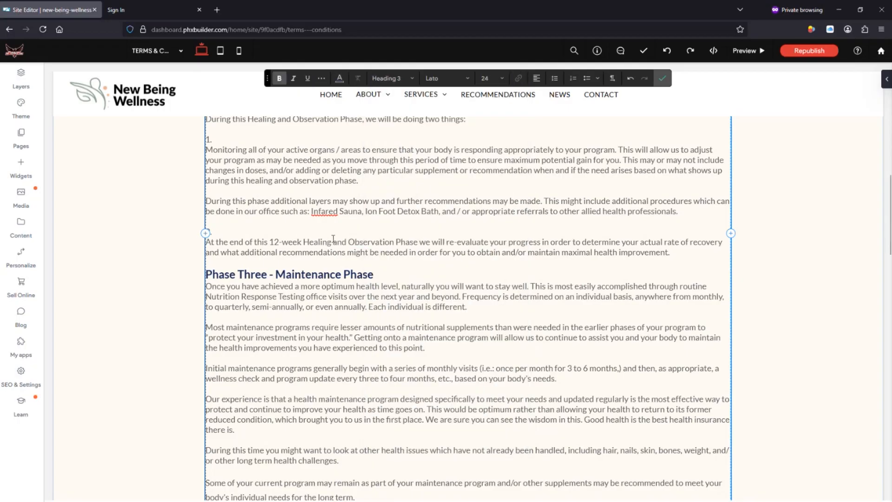
left_click_drag(333, 242, 462, 242)
left_click(461, 241)
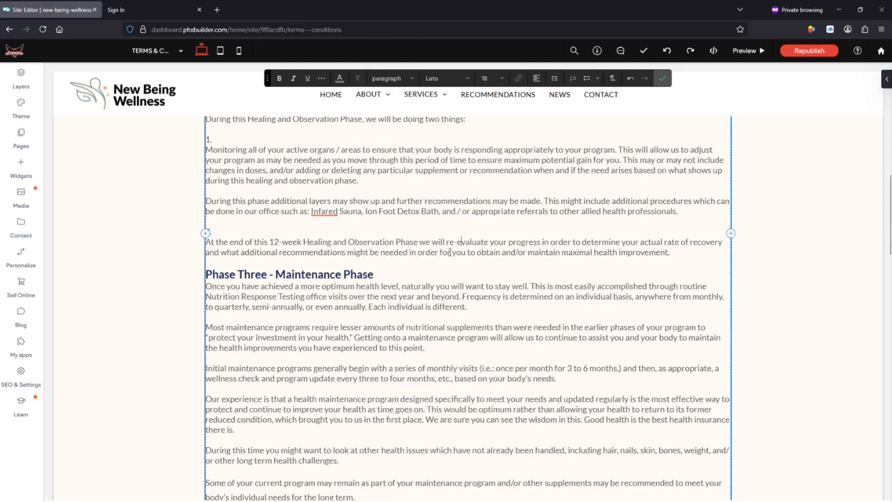
left_click(662, 78)
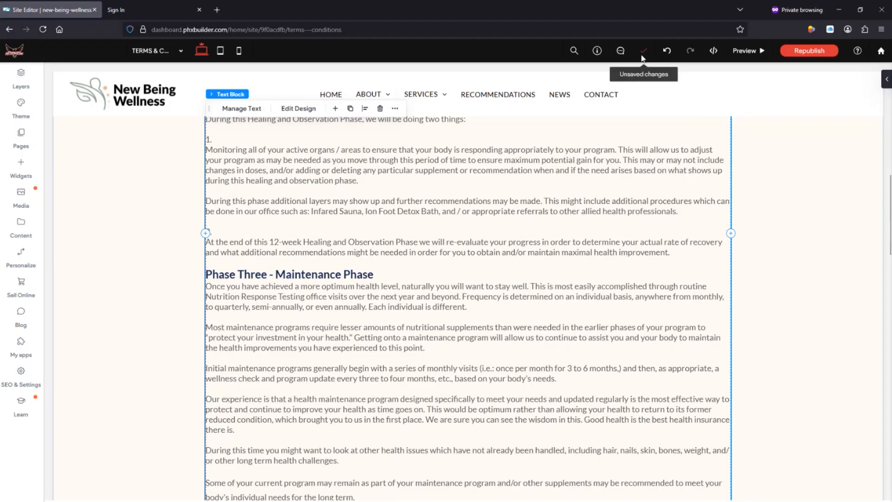